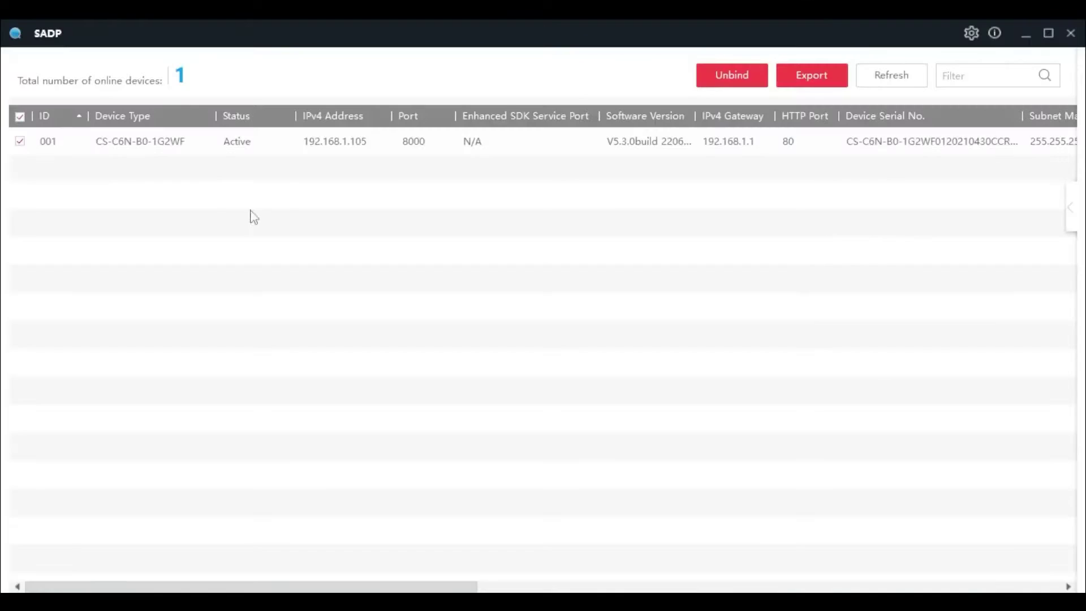
Select the camera at 192.168.1.105 and check its network IP address
click(342, 141)
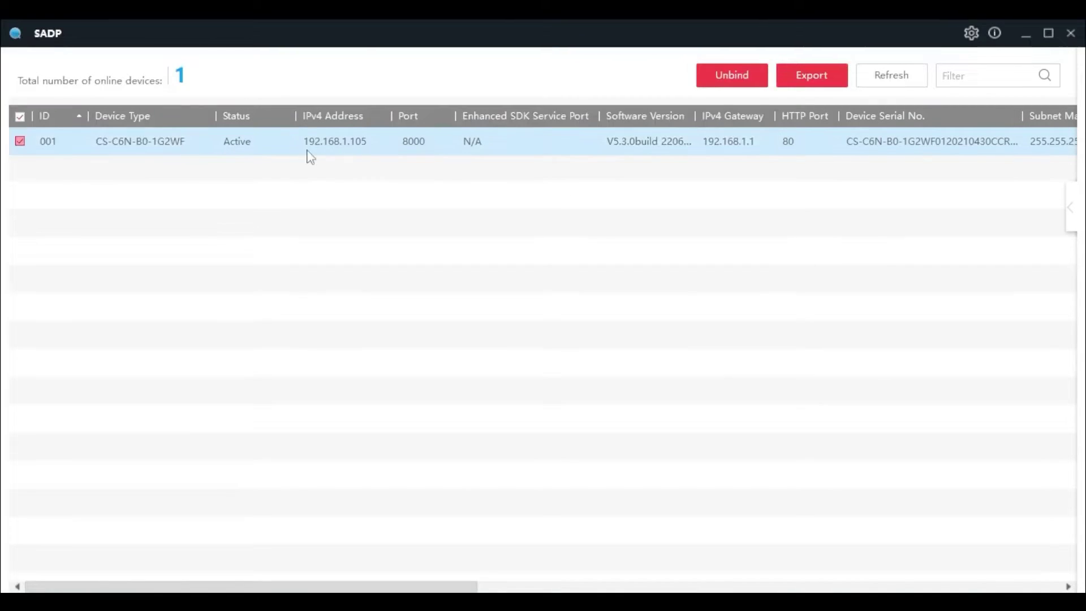
click(1074, 209)
double_click(951, 193)
click(976, 193)
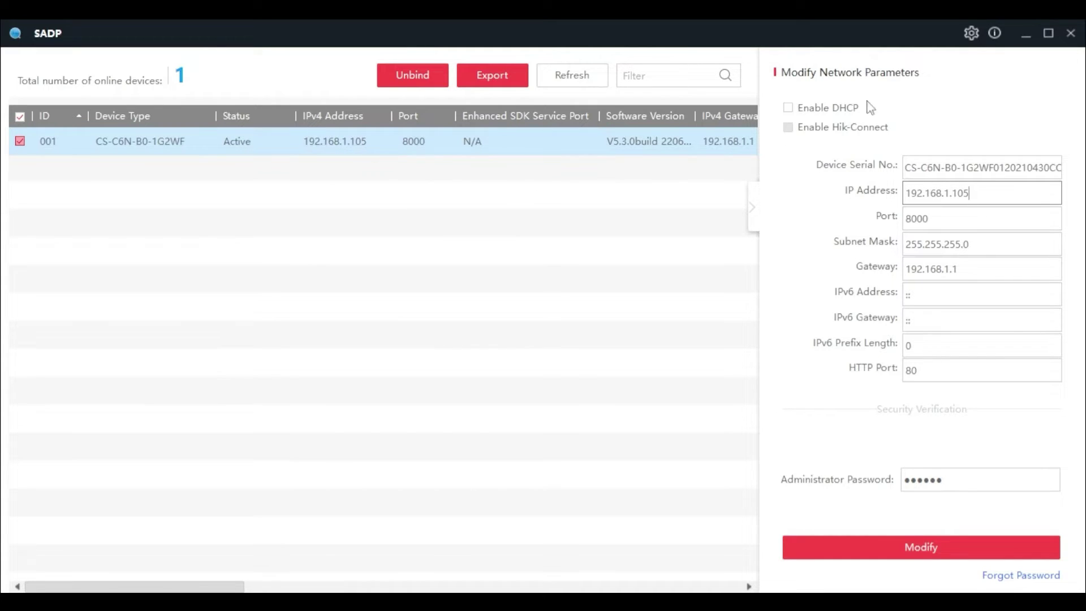
click(753, 209)
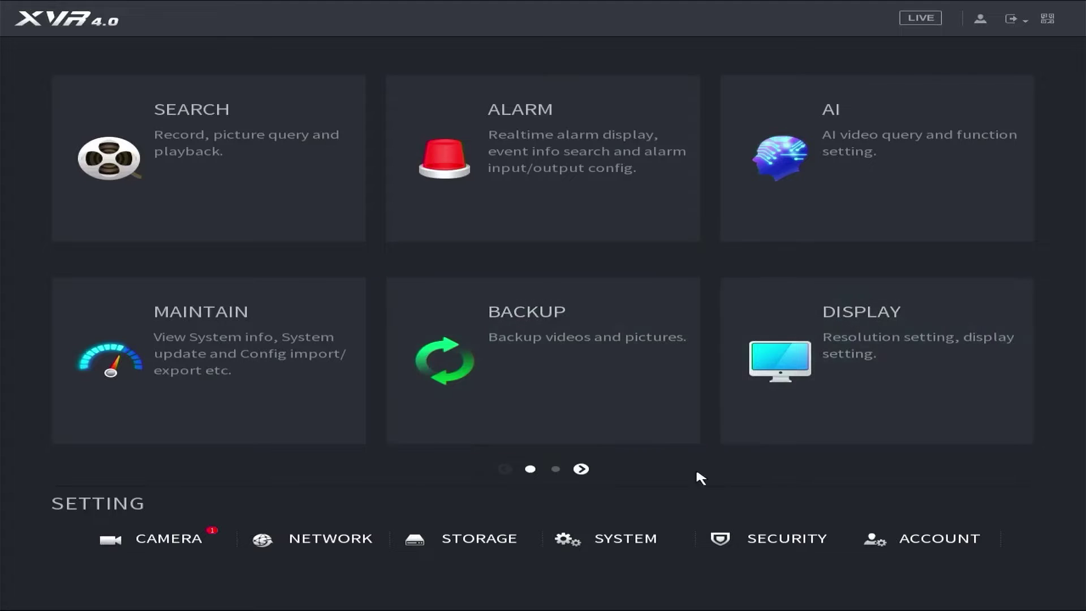
Set all channels to IP input, returning channel 1 to AUTO analog
click(169, 538)
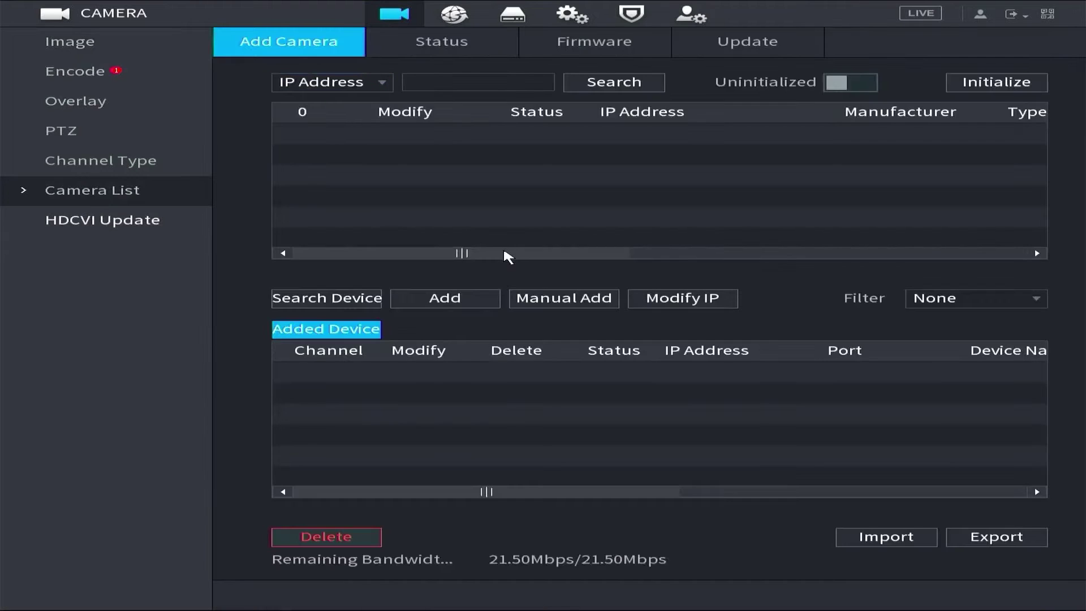
click(103, 164)
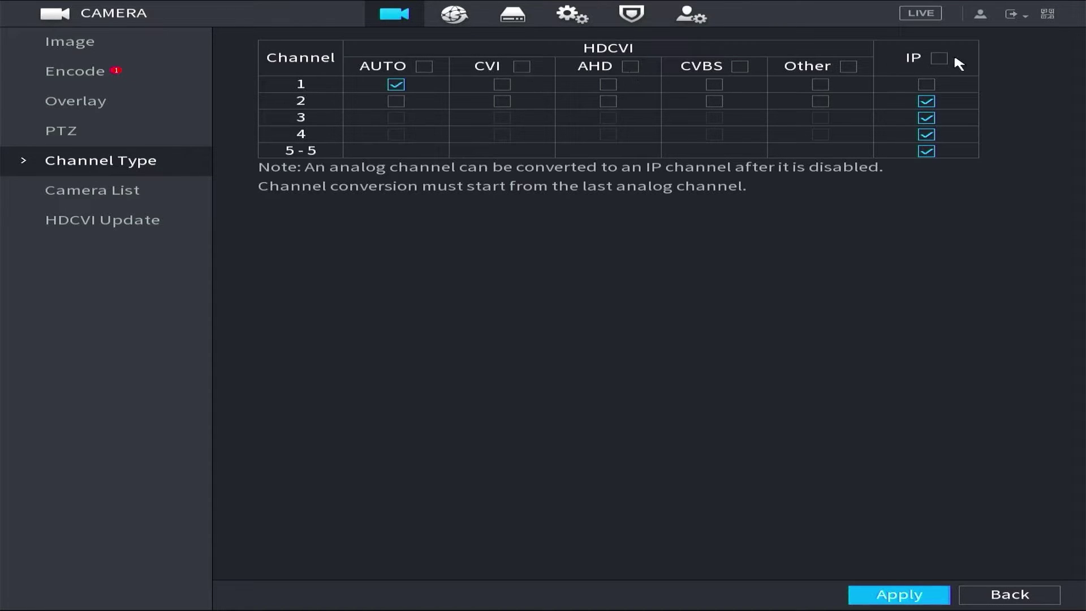
click(939, 58)
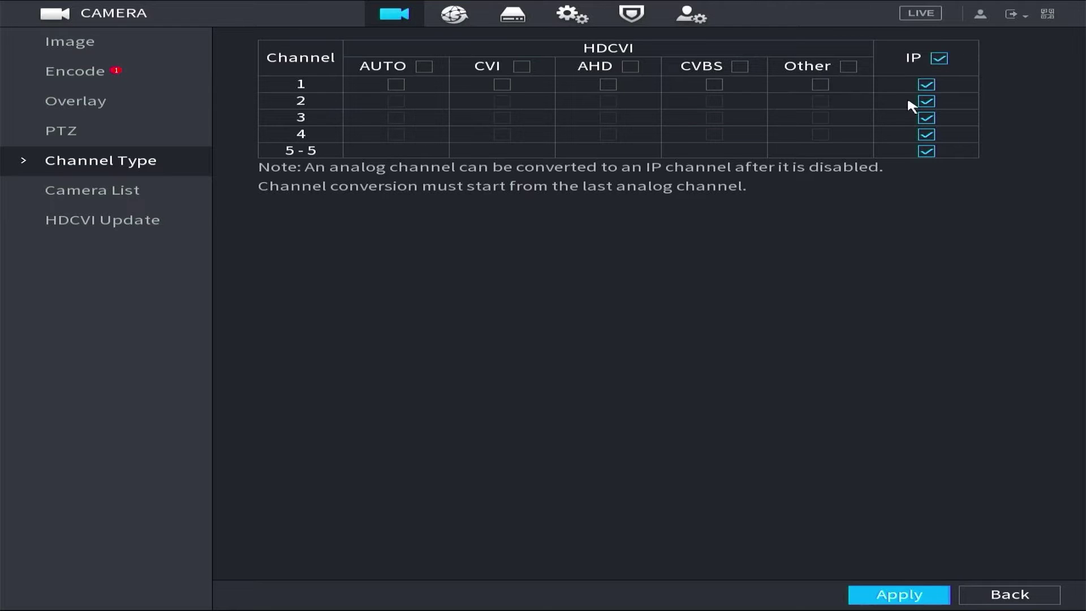
click(396, 85)
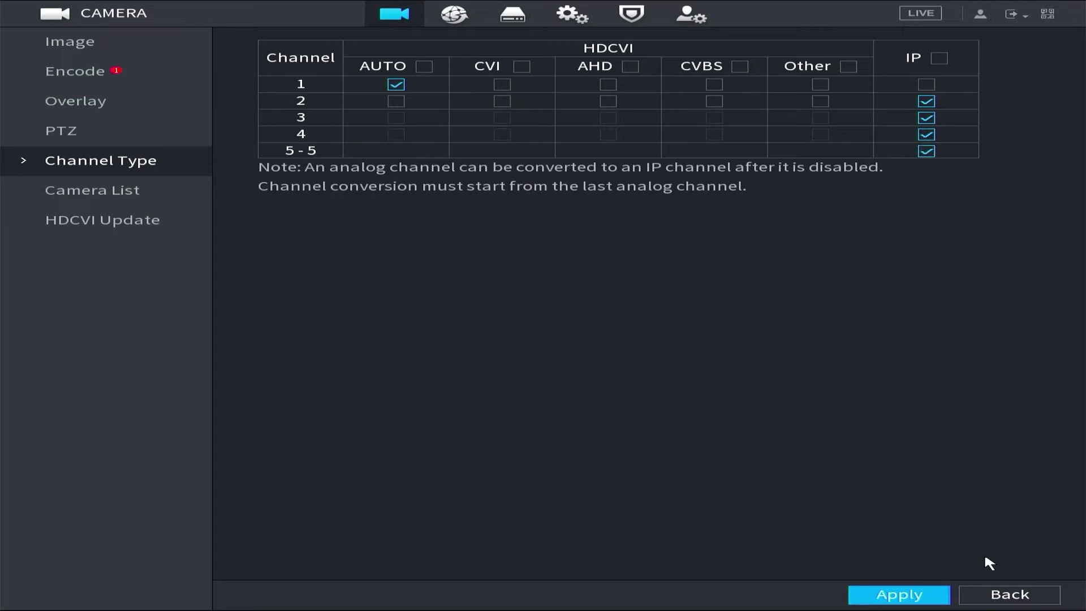
Search for cameras, then start a manual add on channel D2 with the Custom manufacturer
click(132, 189)
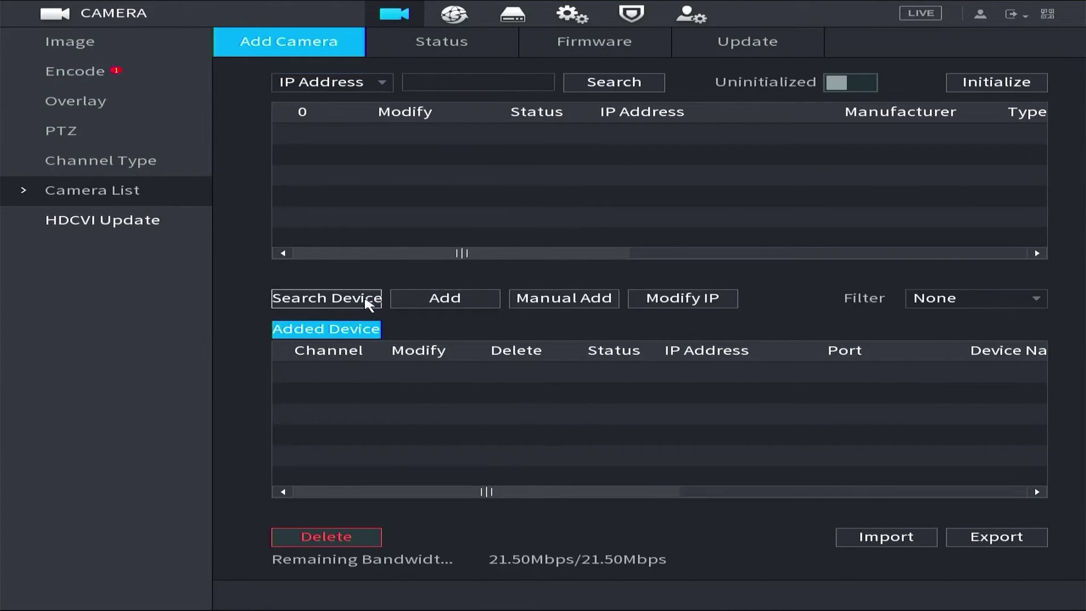
click(369, 302)
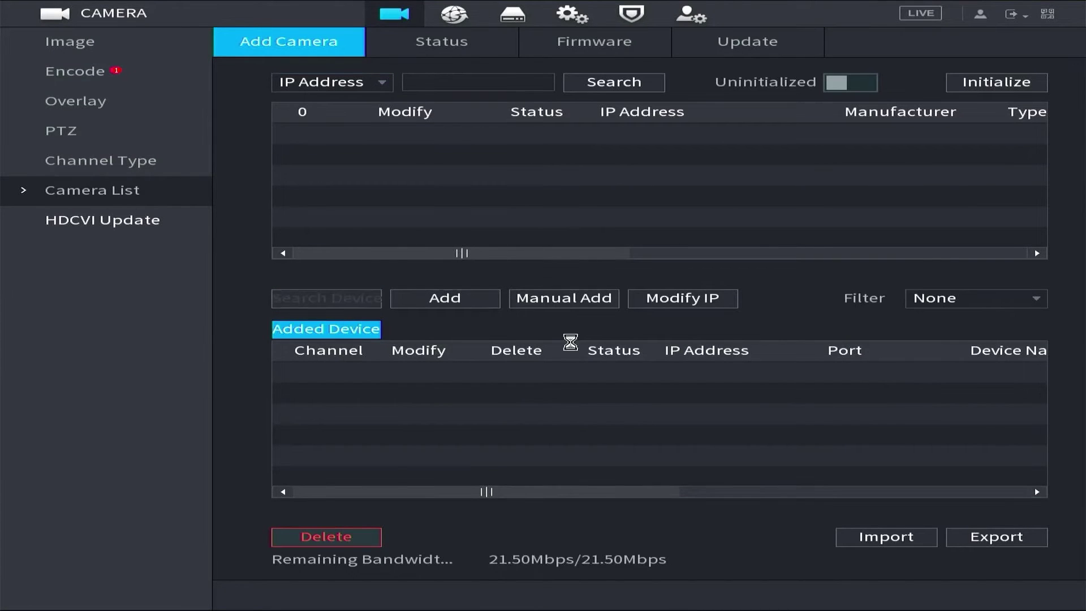
click(563, 298)
click(493, 138)
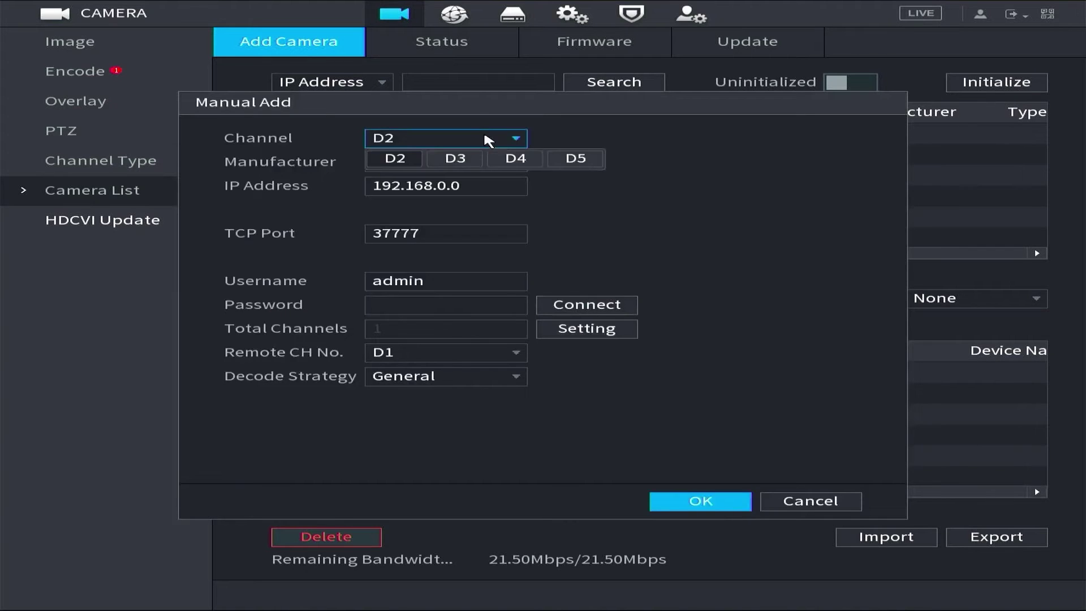
click(399, 157)
click(476, 162)
click(399, 312)
text(rtsp://)
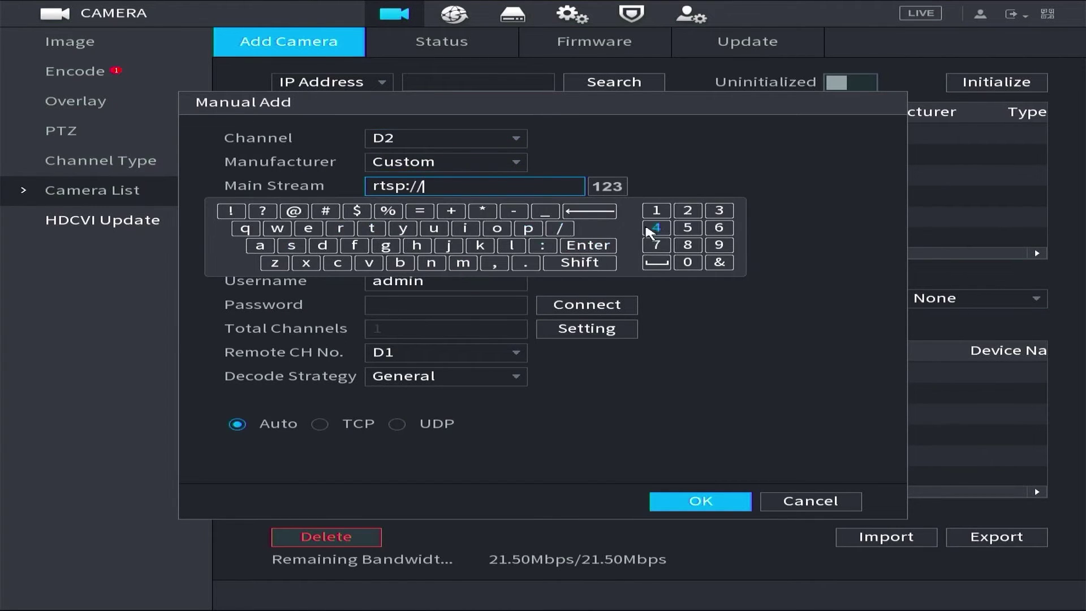
Enter the main stream RTSP address using IP 192.168.1.105, port 554 and the stream path
click(656, 210)
click(719, 245)
click(688, 211)
click(526, 262)
click(656, 210)
click(719, 228)
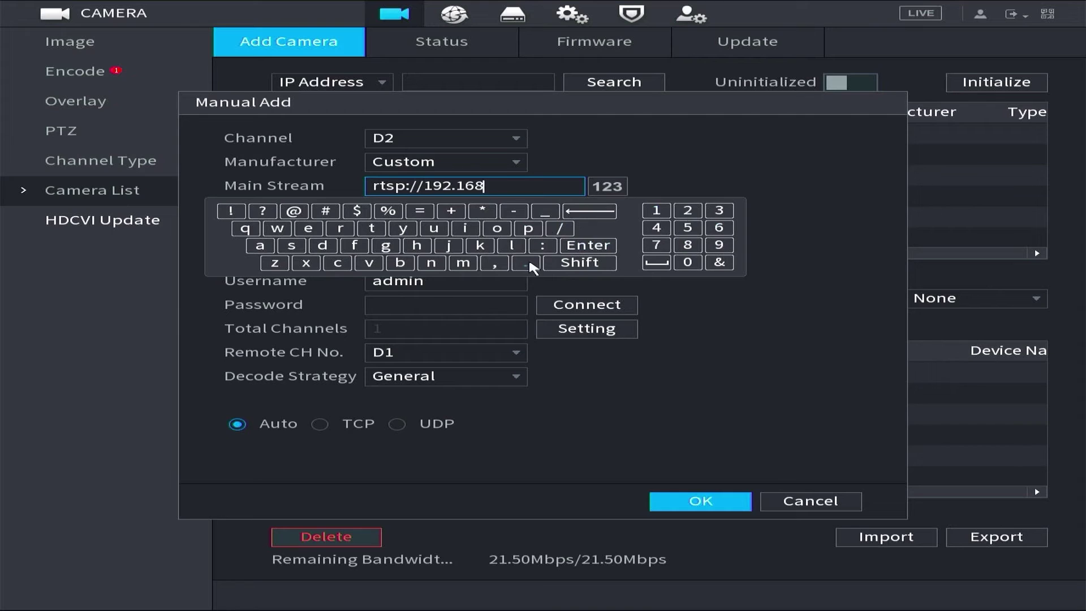
click(687, 262)
click(687, 228)
click(543, 245)
click(688, 227)
click(687, 228)
click(657, 228)
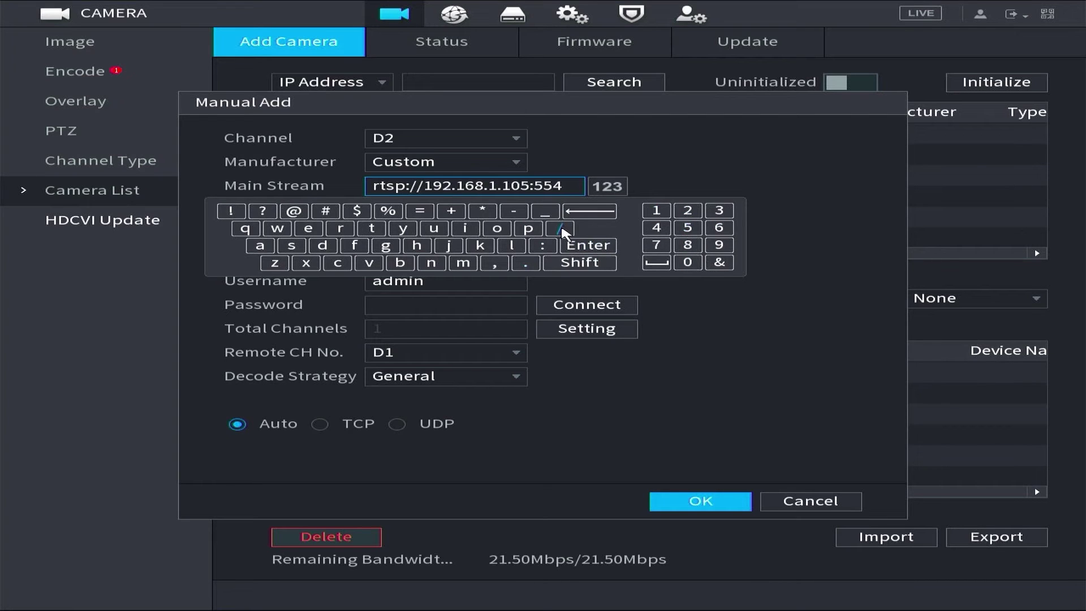
click(559, 228)
click(416, 246)
click(688, 211)
click(719, 227)
click(657, 227)
Enter the sub stream RTSP address with the camera IP, port and path
click(589, 245)
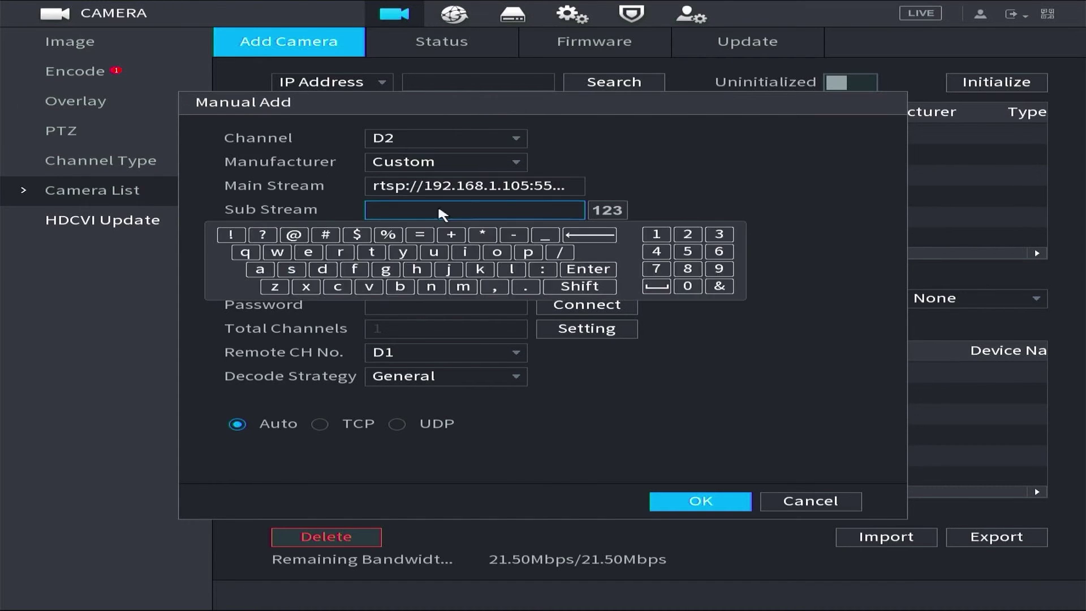
click(529, 251)
click(542, 269)
click(559, 252)
click(656, 234)
click(688, 269)
click(656, 234)
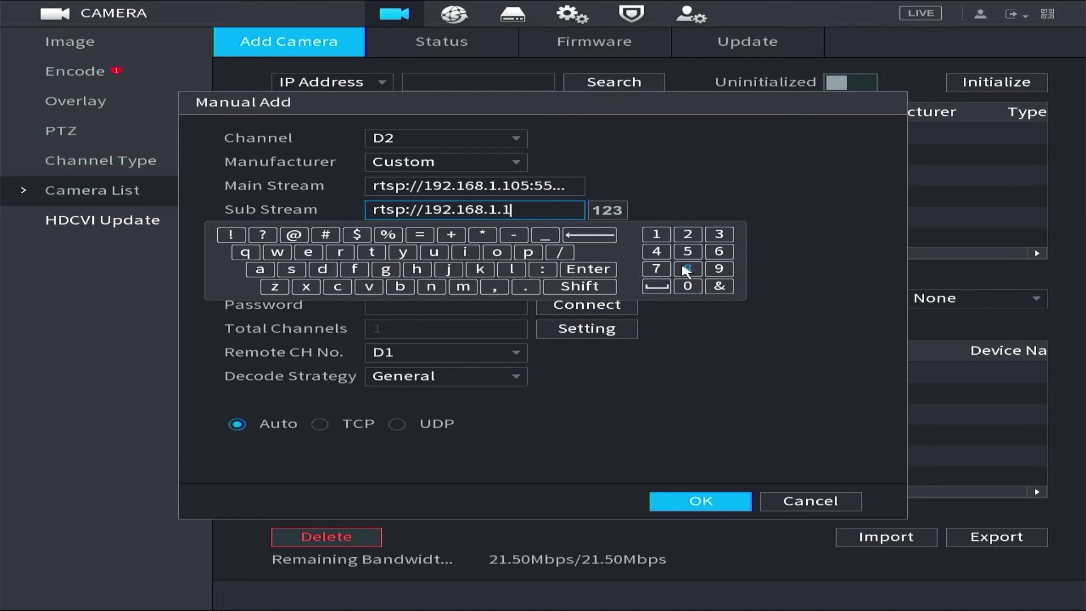
click(688, 285)
click(687, 252)
click(542, 269)
click(687, 252)
click(588, 270)
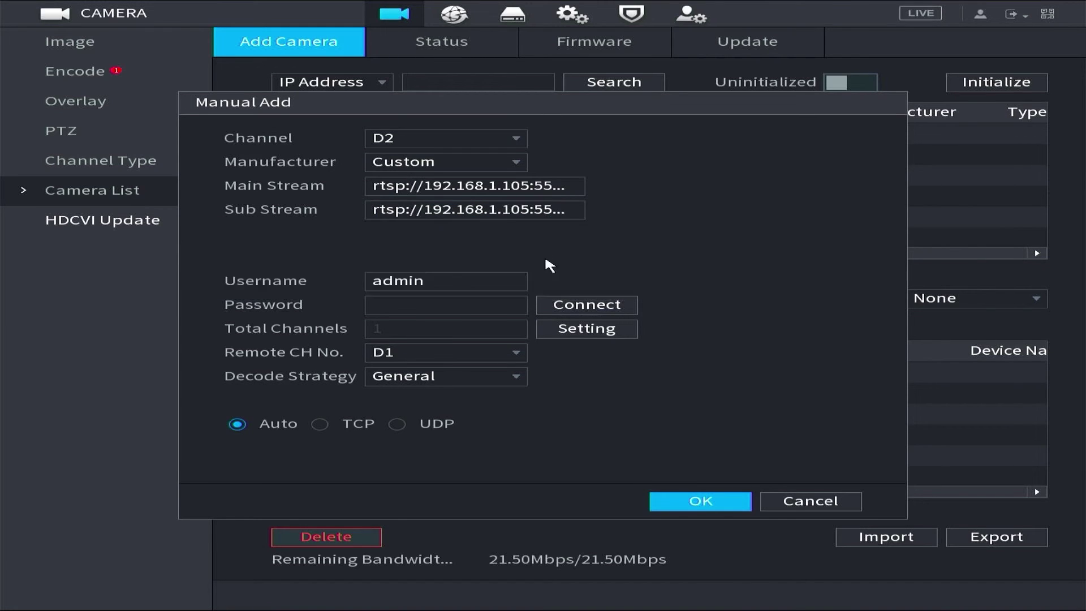
Enter the camera's password and test the connection
click(445, 304)
click(329, 369)
click(551, 384)
click(474, 352)
click(404, 385)
click(269, 365)
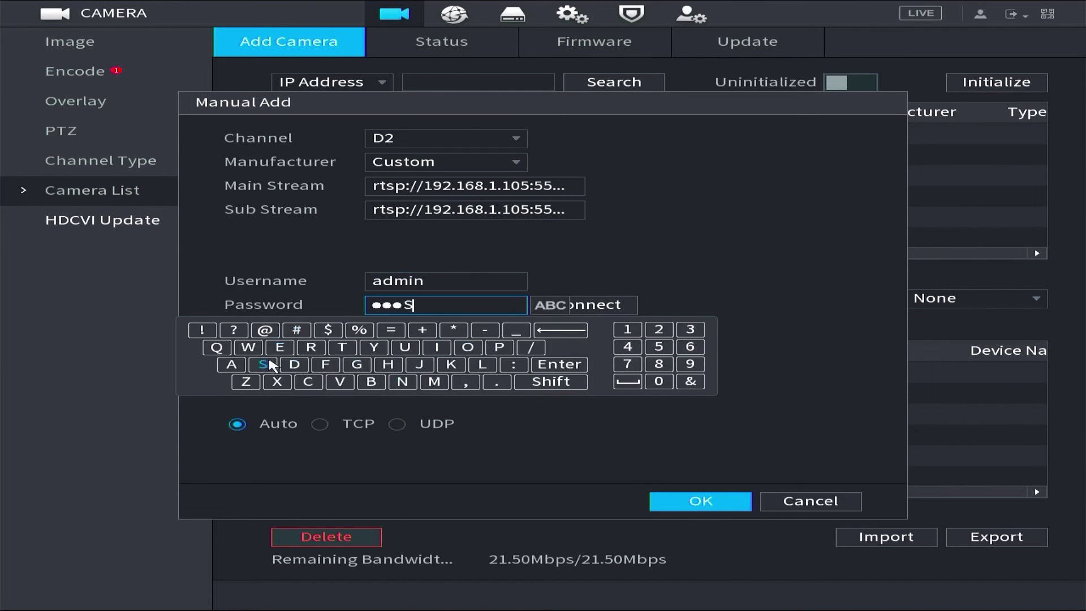
click(434, 381)
click(560, 364)
click(586, 304)
Confirm adding the camera at 192.168.1.105 to channel D2
click(700, 501)
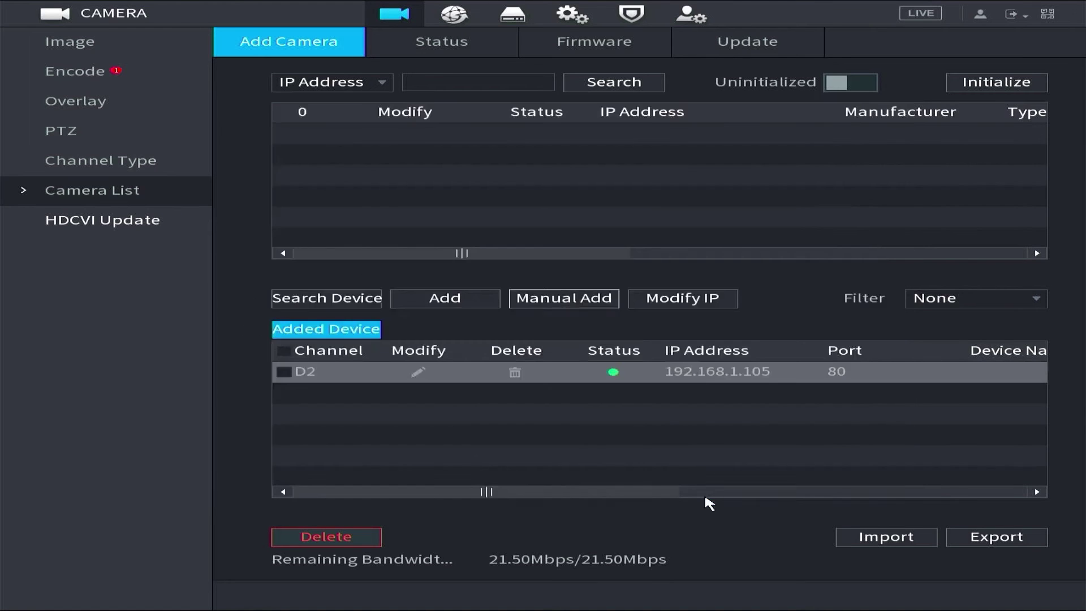